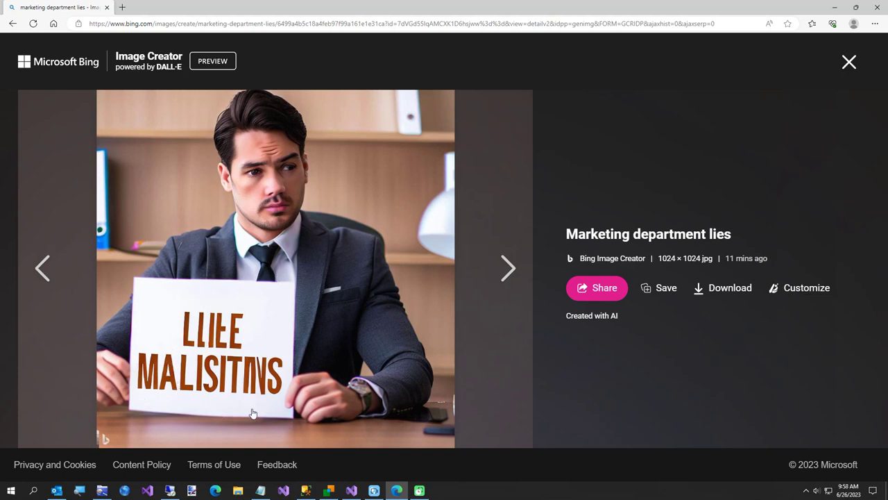
Download the Bing image as Man Holding Sign.jpg in Temp and open it in paint.net
click(728, 294)
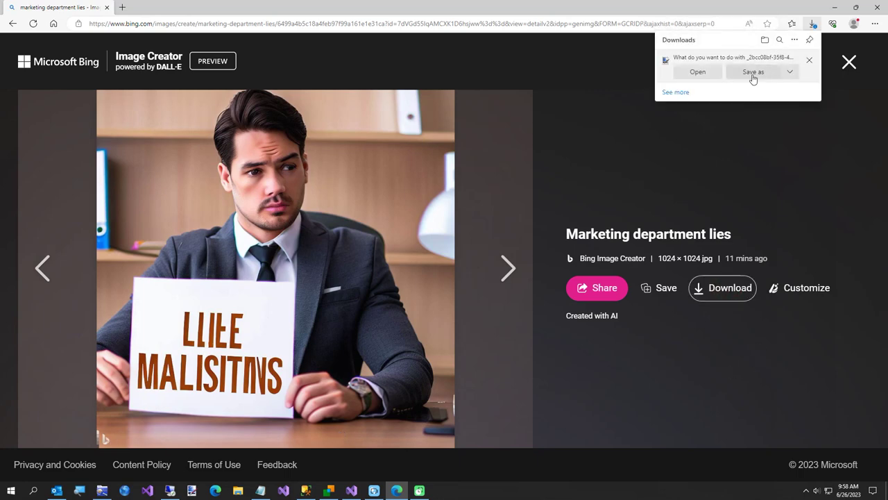
click(752, 74)
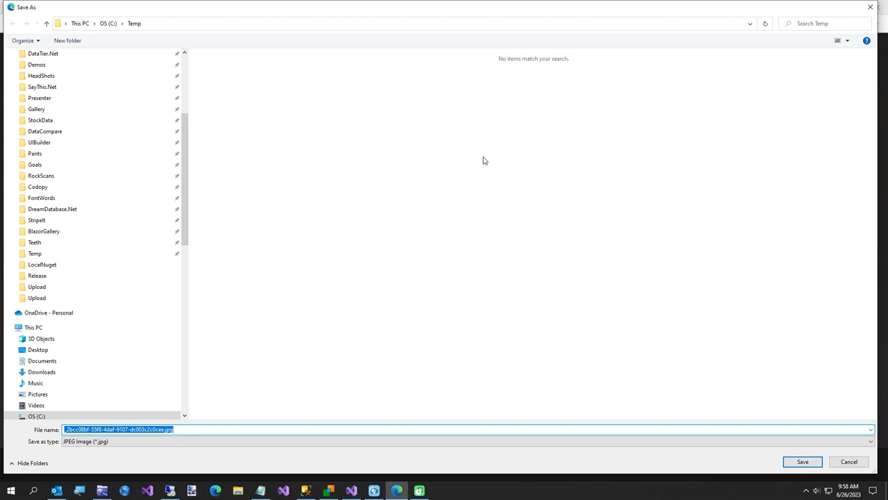
text(Man Holding Sign)
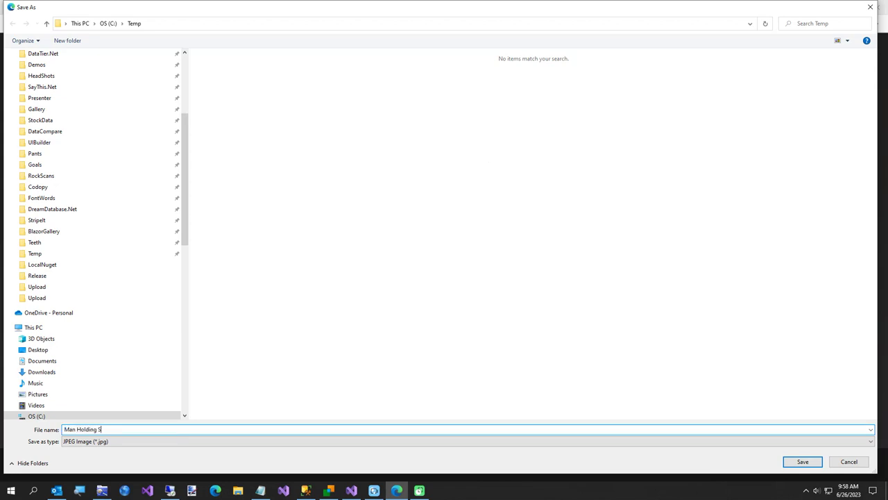
click(801, 461)
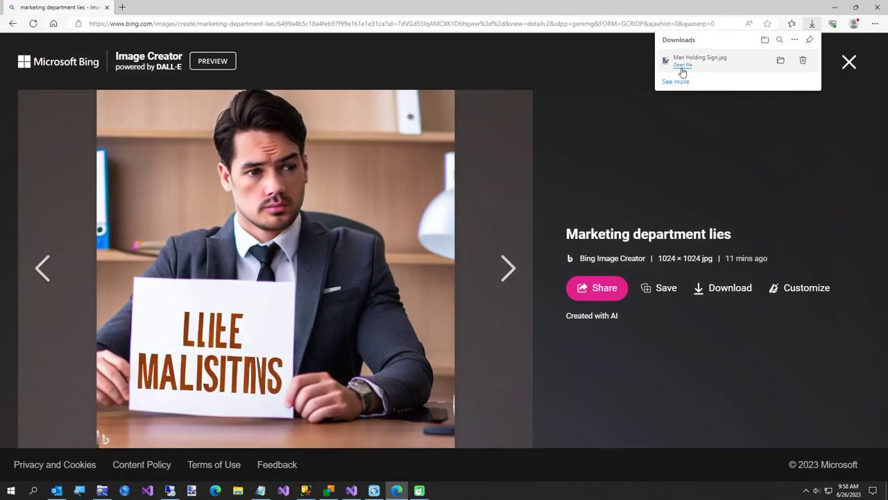
click(682, 65)
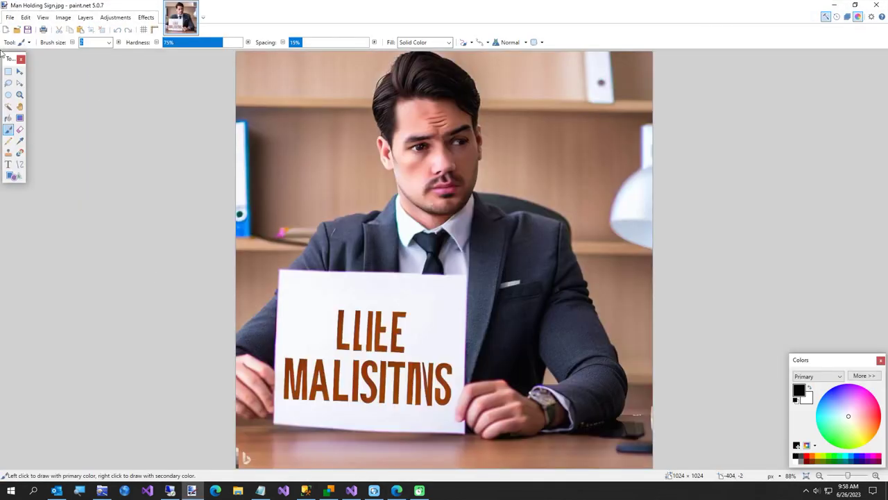
Clone out the bottom-left logo with the Clone Stamp at brush size 40
click(9, 152)
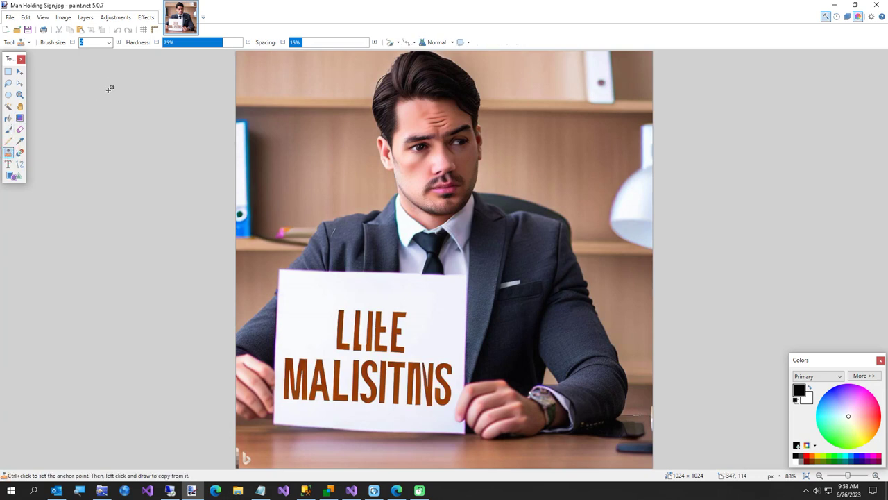
click(109, 43)
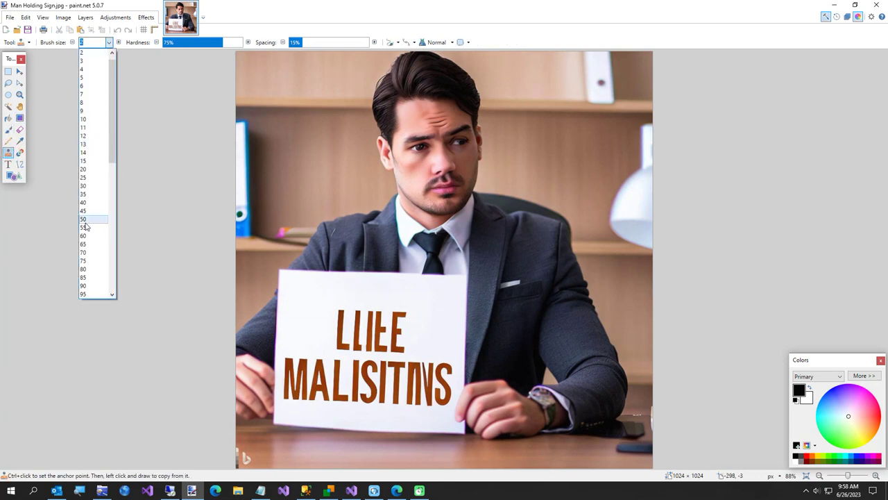
click(83, 235)
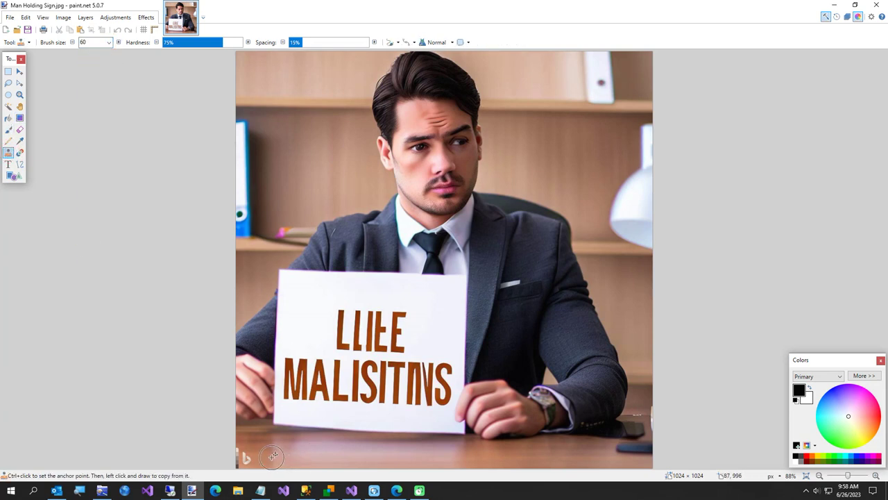
click(109, 42)
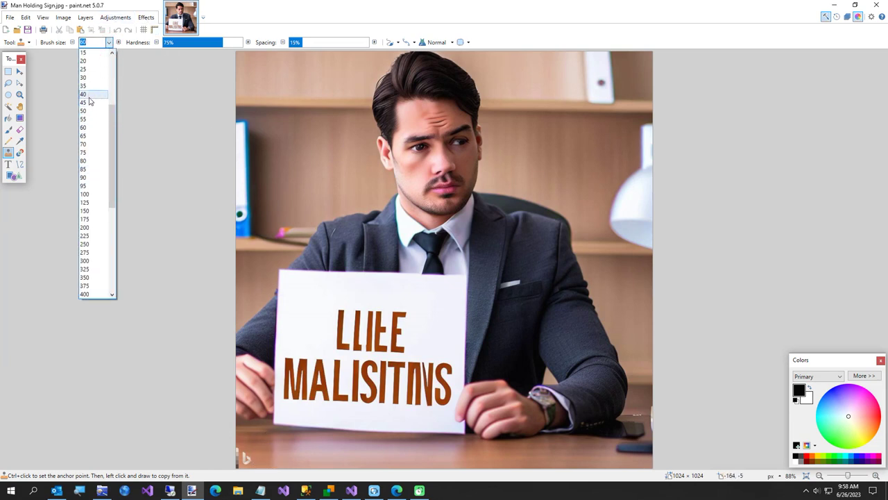
click(86, 94)
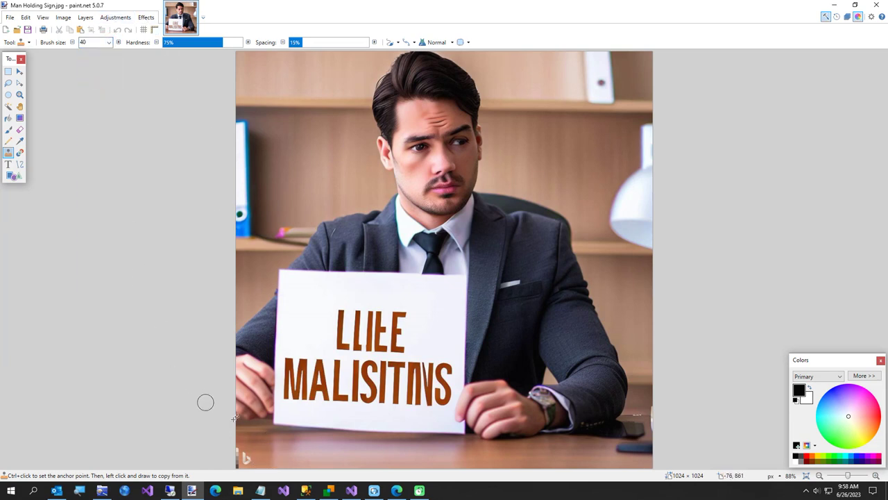
click(250, 458)
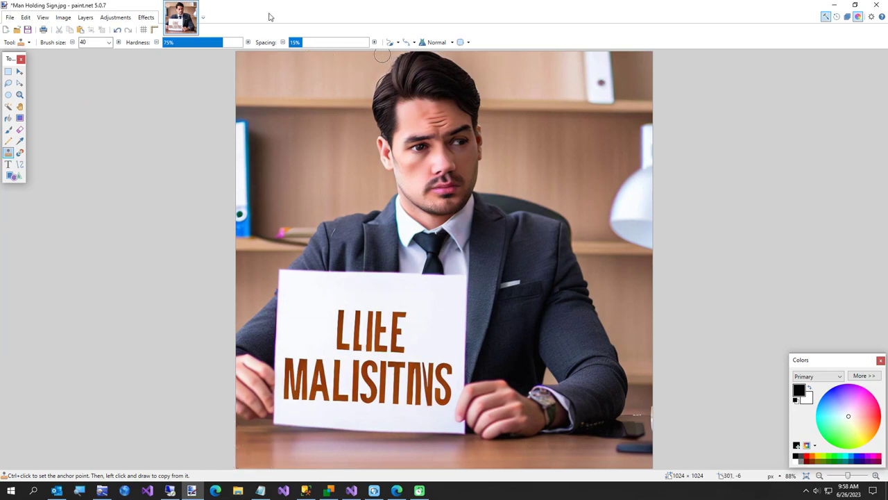
Save Man Holding Sign.jpg at JPEG quality 95
click(10, 18)
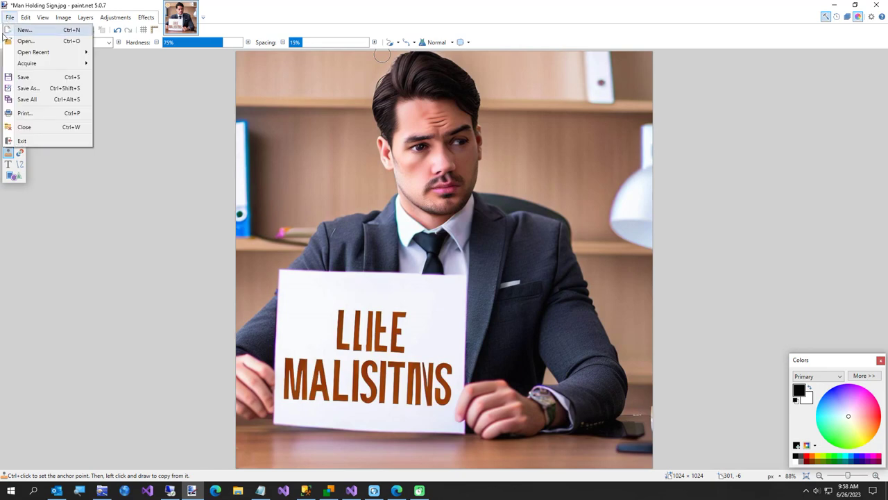
click(14, 77)
click(515, 320)
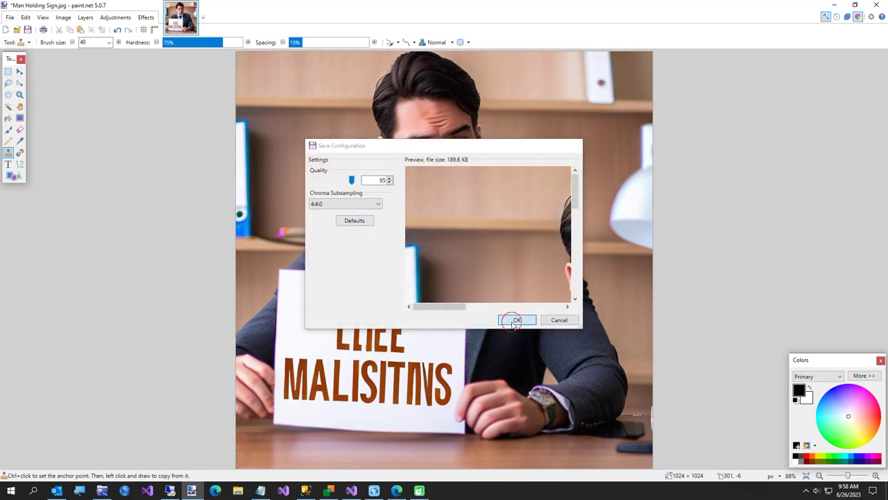
Bring the Bing Image Creator Edge window back to the front
mouse_move(393, 494)
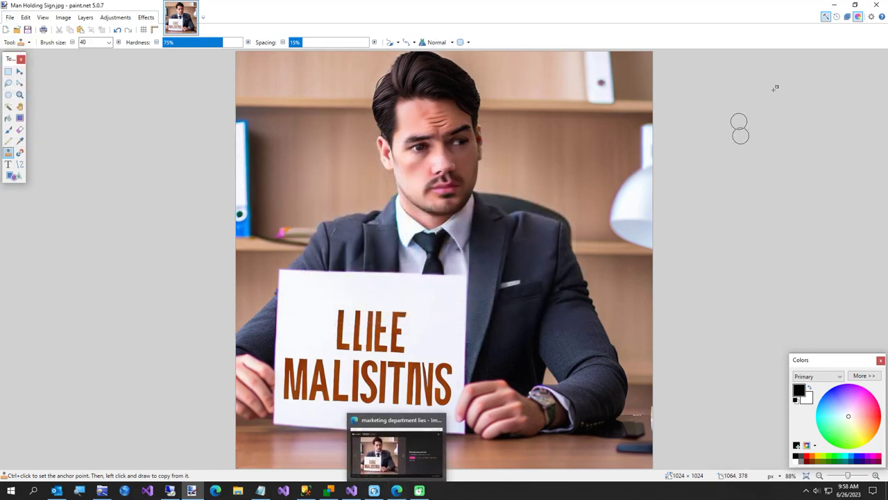
click(392, 494)
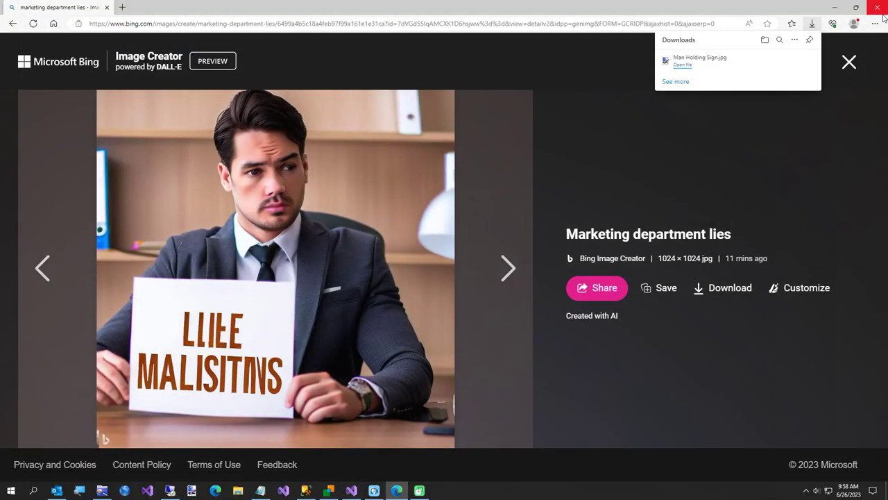
click(396, 490)
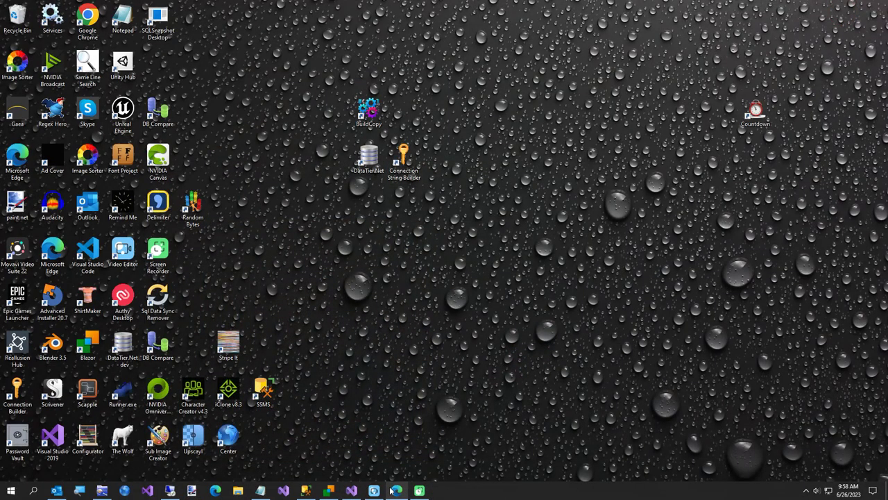
mouse_move(392, 490)
click(389, 460)
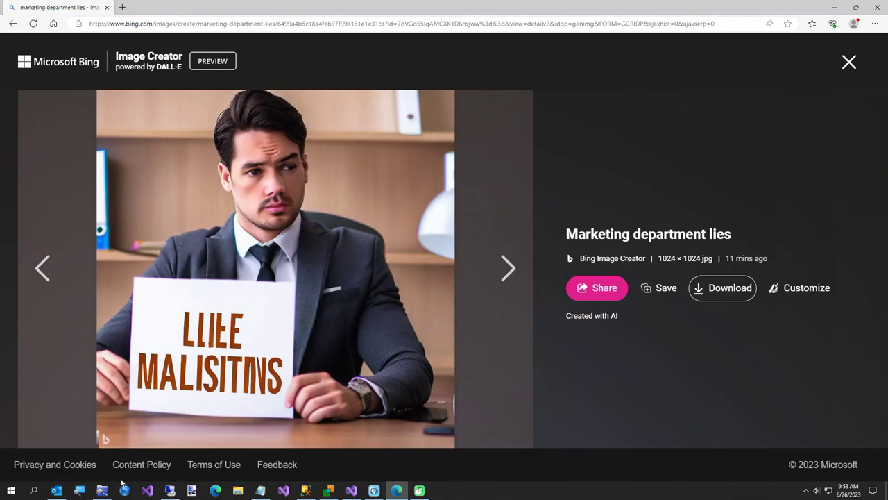
Open pixeldatabase.net in a new Edge tab
key(ctrl+t)
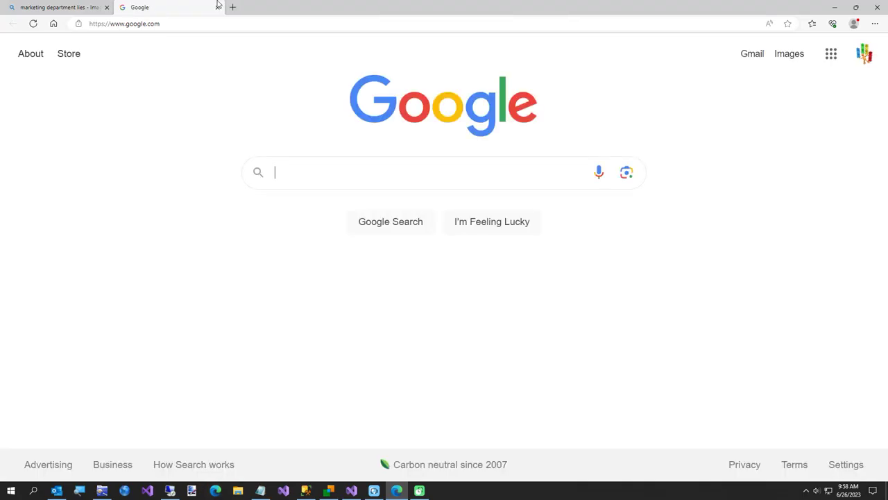
click(218, 23)
text(pixeldatabase.net)
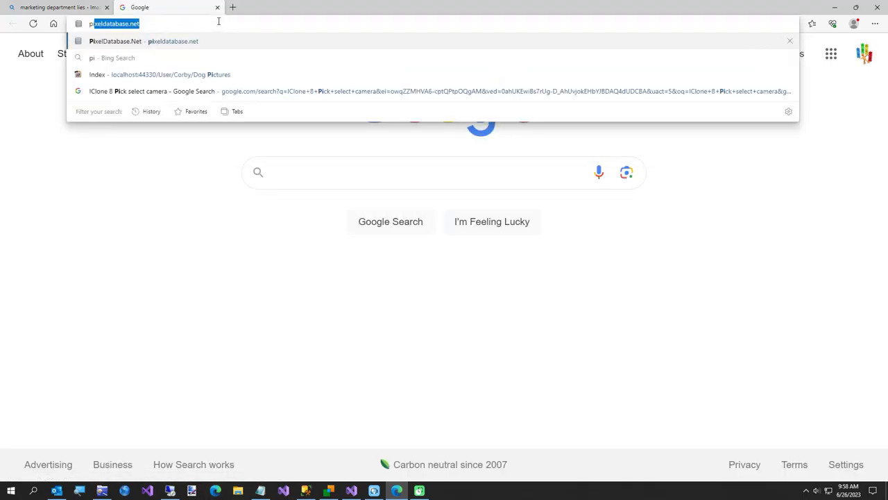
key(Return)
Load Man Holding Sign.jpg into the PixelDatabase.Net editor
click(460, 258)
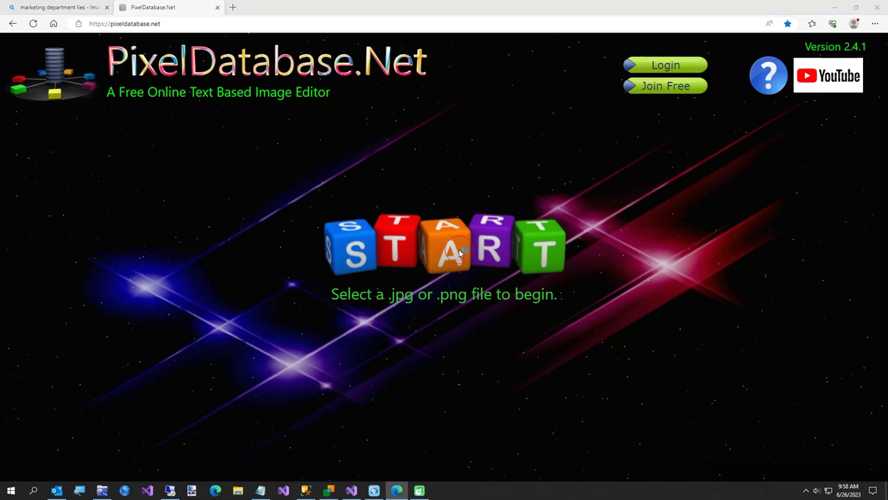
double_click(234, 129)
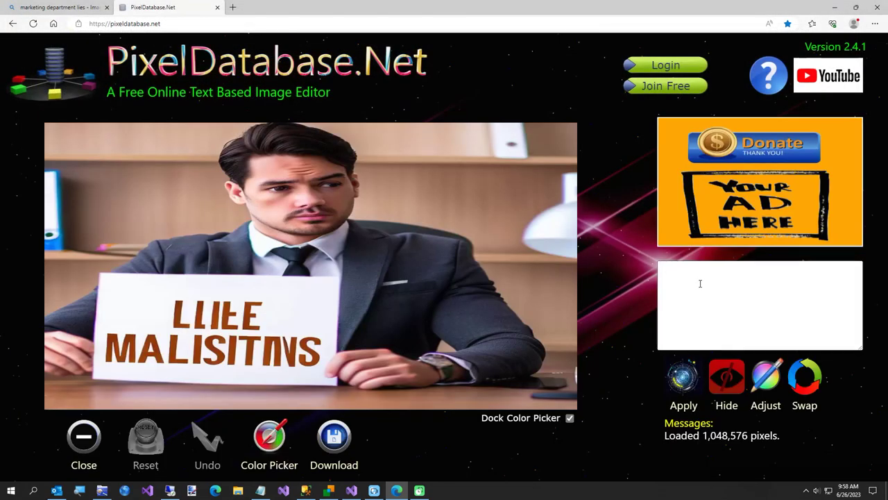
click(730, 286)
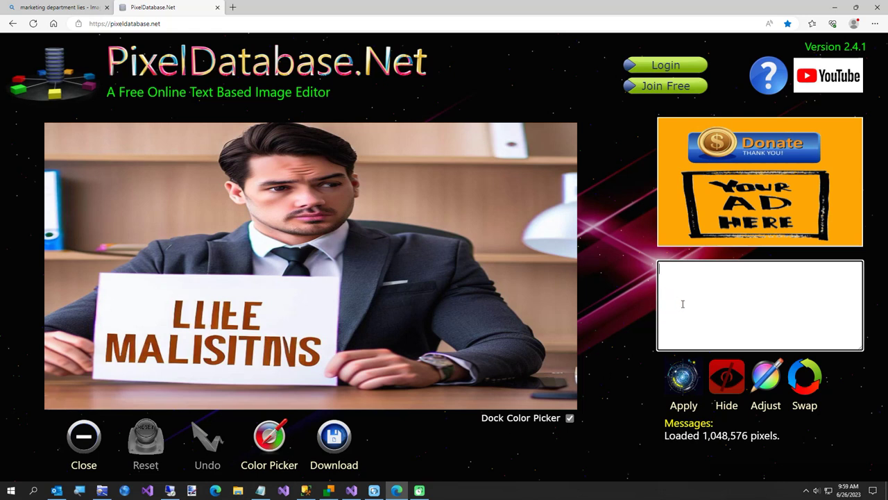
Turn on the Color Picker and sample colours at several points across the white sign
click(267, 436)
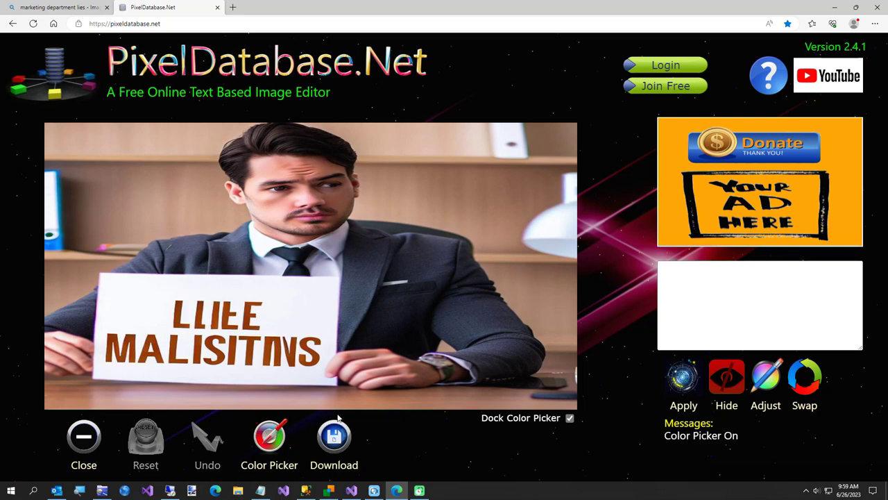
click(327, 385)
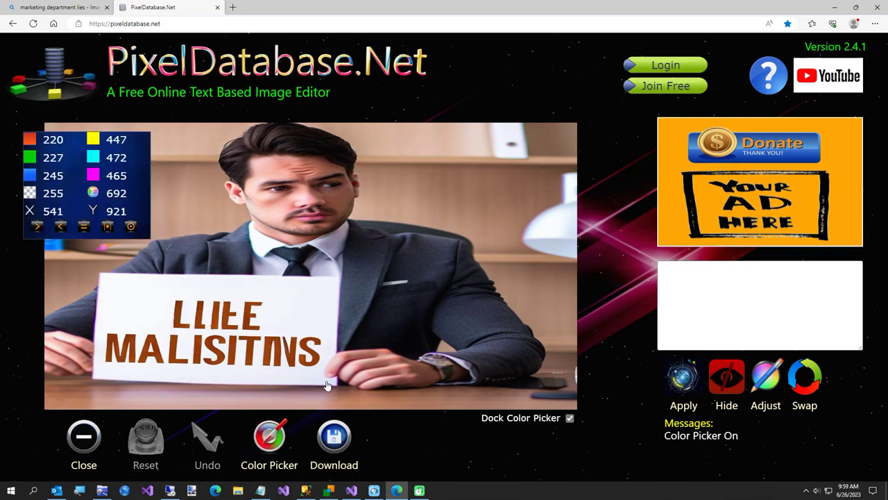
click(313, 290)
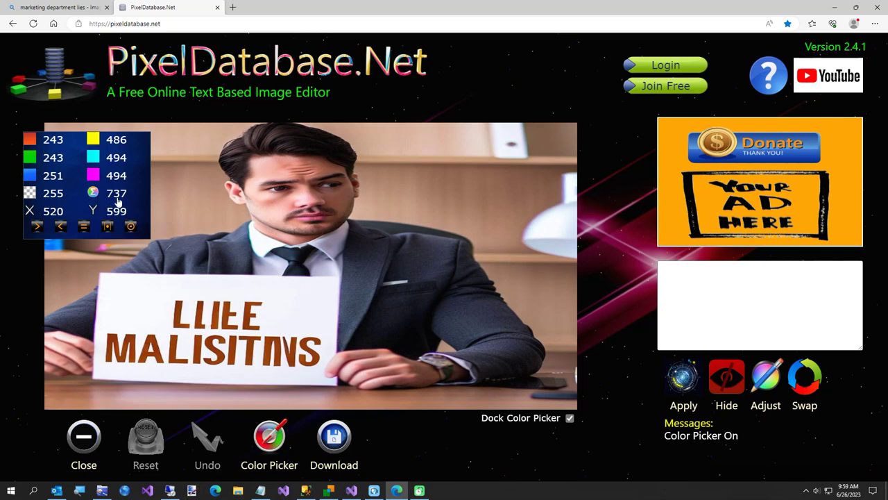
click(133, 294)
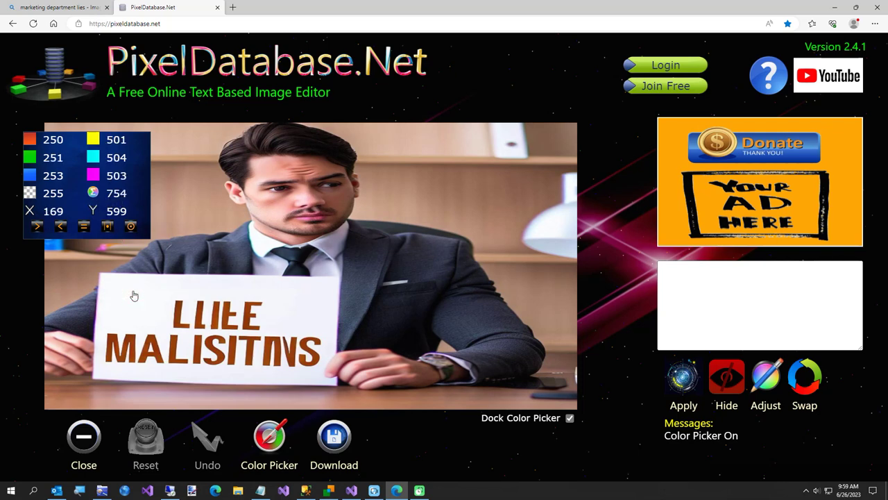
click(99, 358)
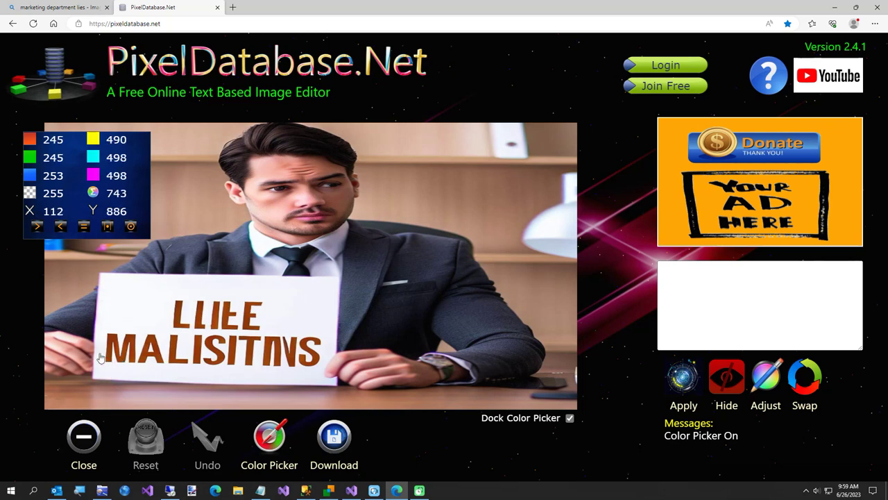
click(110, 306)
click(111, 286)
click(305, 309)
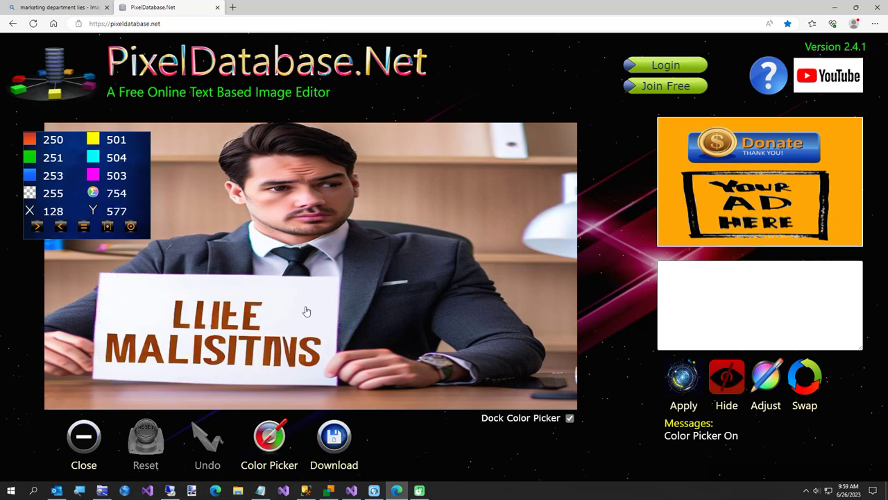
click(284, 299)
click(317, 296)
click(314, 306)
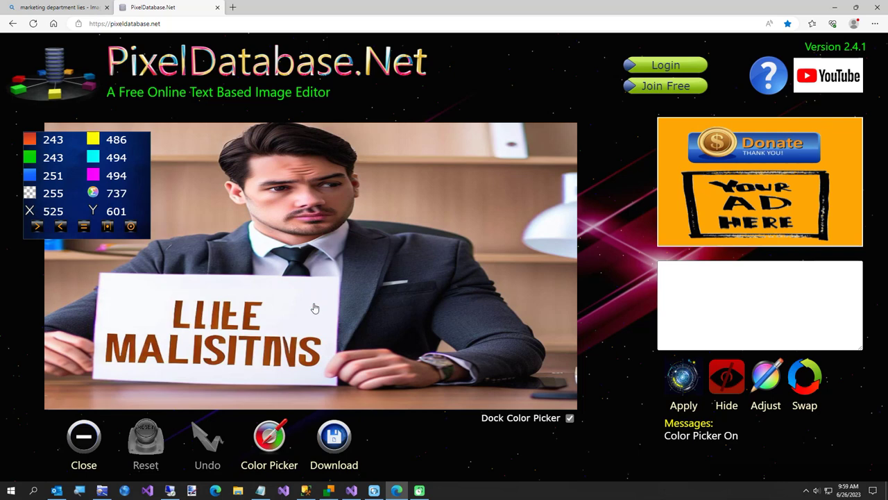
Start the query with 'Update' and 'Set Color White Where'
click(758, 299)
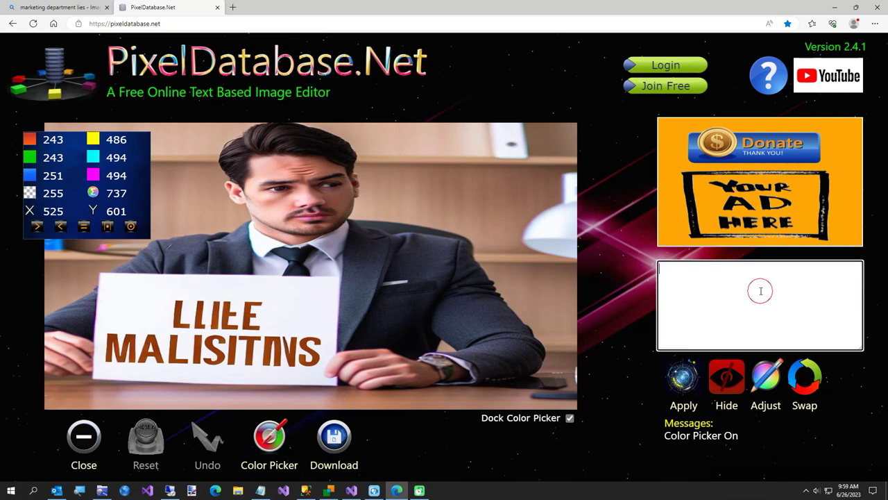
text(Update)
key(Return)
text(Set Color W)
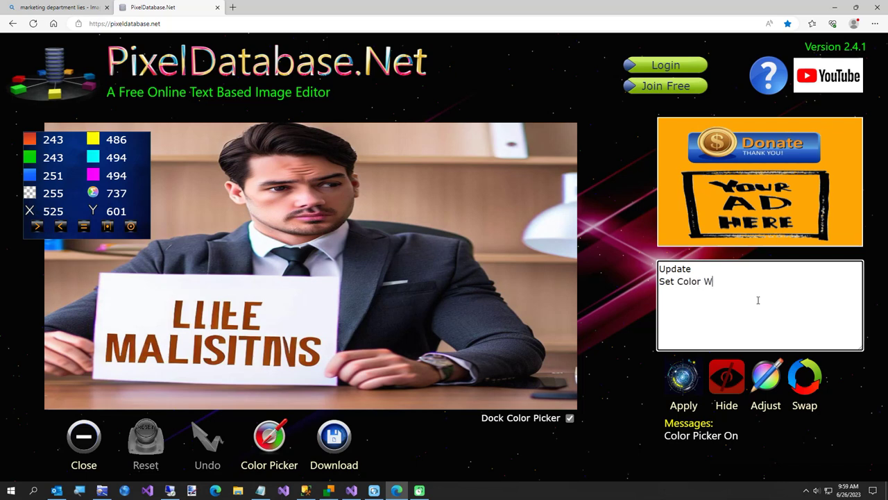
text(hite Where)
Read the sign's left and right edges and enter 'X Between 80 570'
click(89, 385)
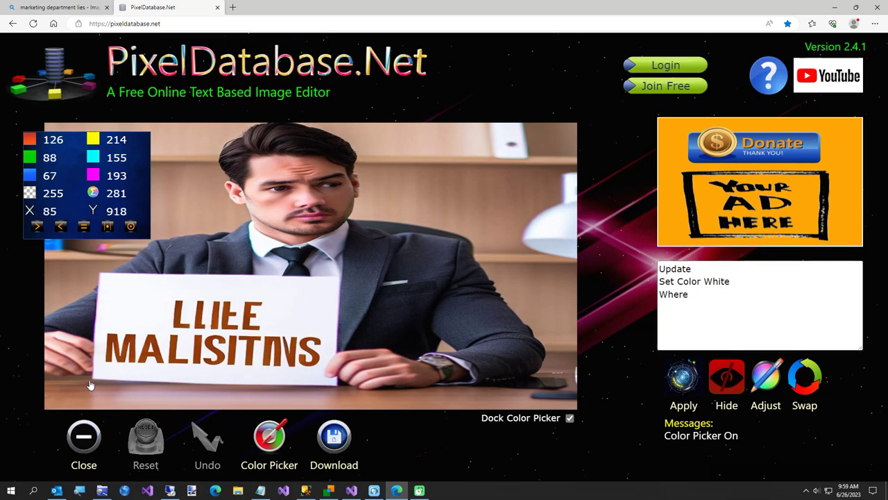
click(713, 299)
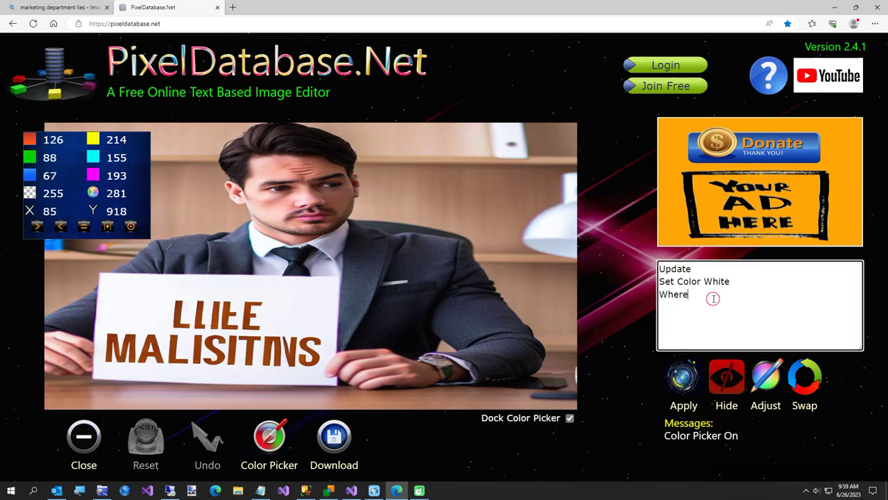
text(X Between 80)
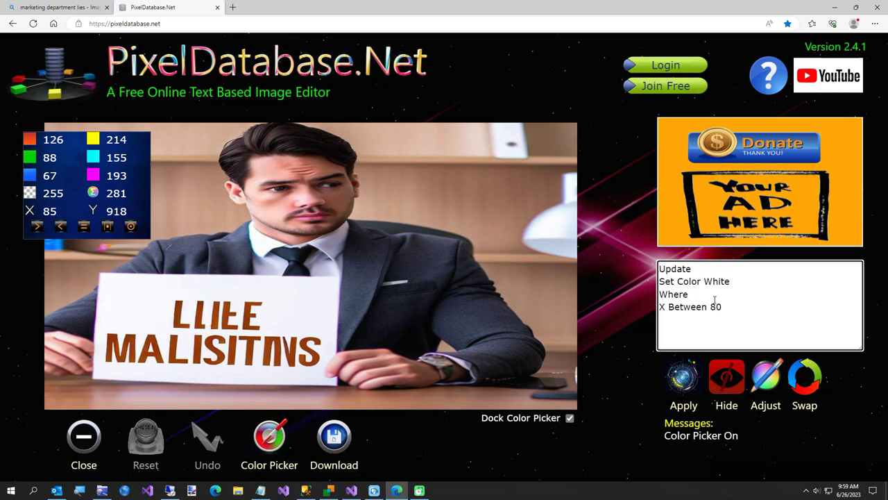
click(342, 282)
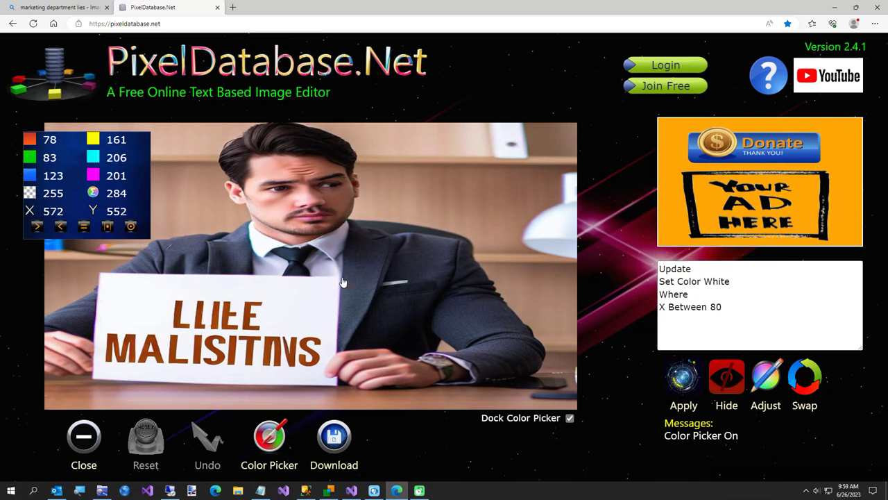
click(733, 308)
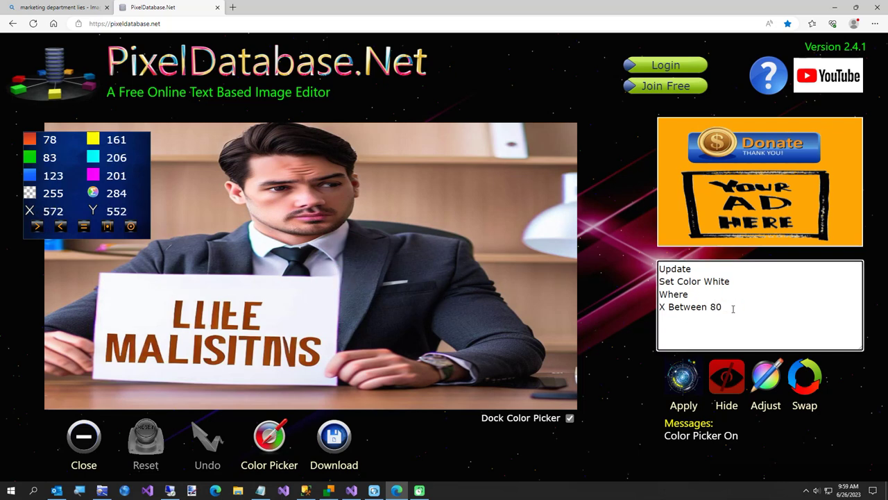
text(570 )
text(Y Between)
Read the sign's top and bottom edges and complete 'Y Between 527 948'
click(100, 273)
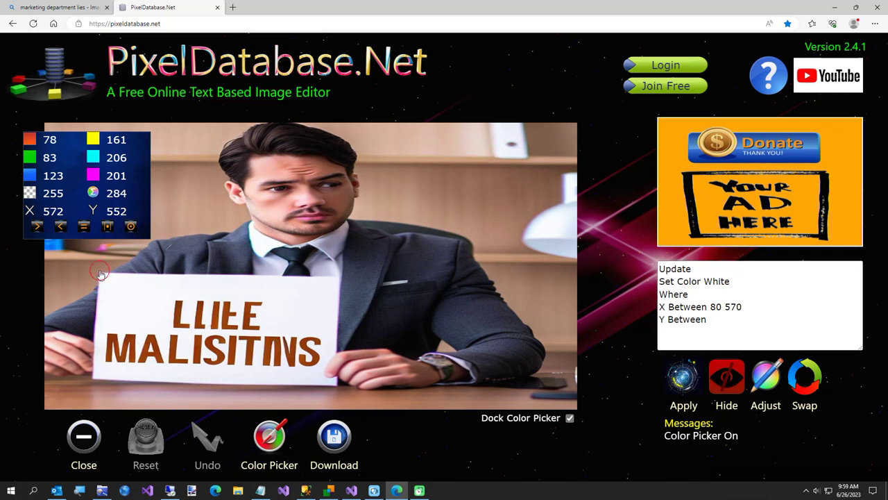
click(720, 320)
text(527)
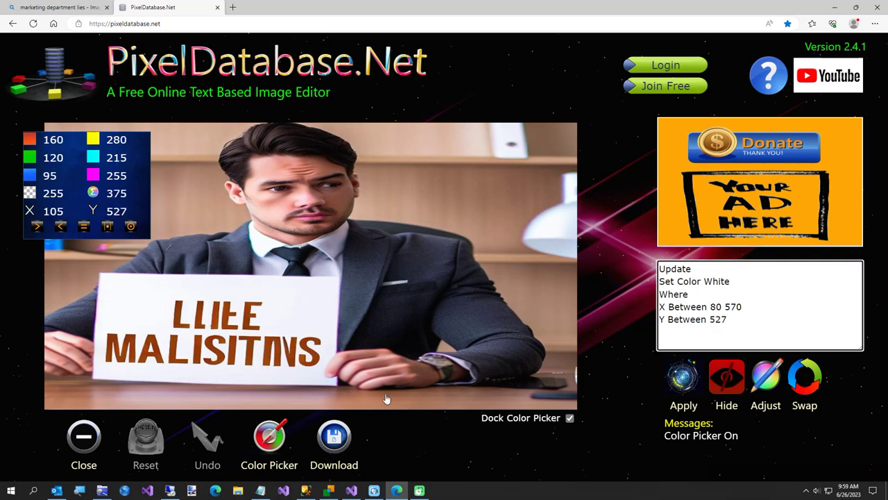
click(334, 393)
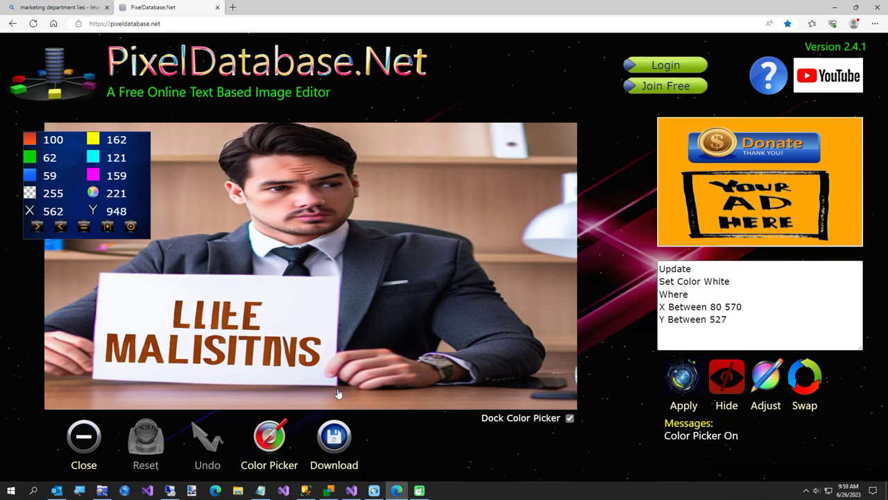
click(749, 317)
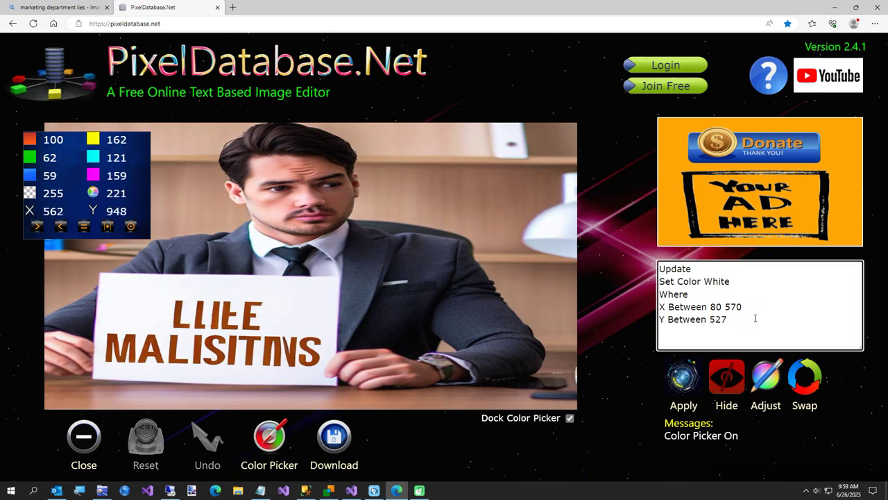
text(948)
key(Return)
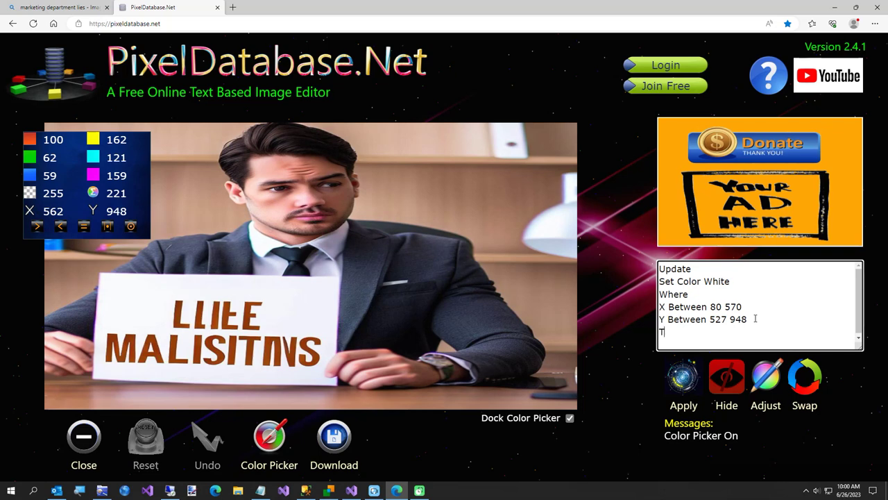
Add 'Total > 650', spot-check sign pixels, and apply, updating 145,947 pixels
text(Total> > 650)
click(264, 276)
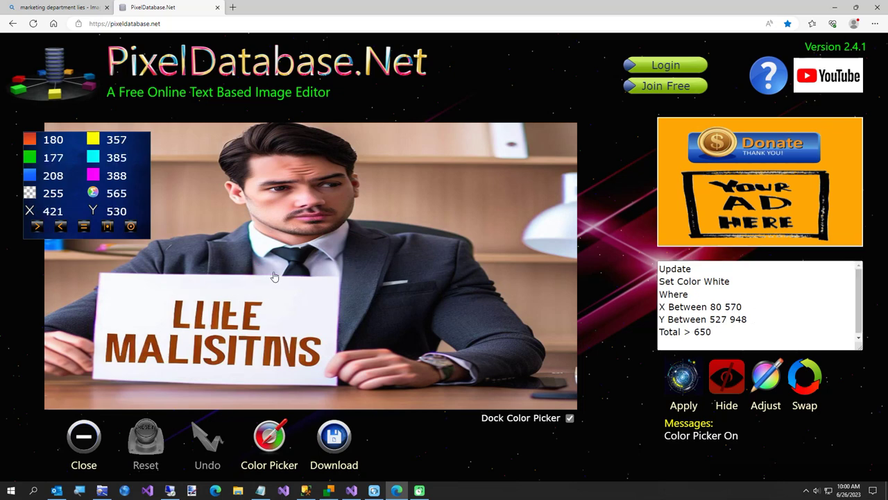
click(294, 277)
click(317, 277)
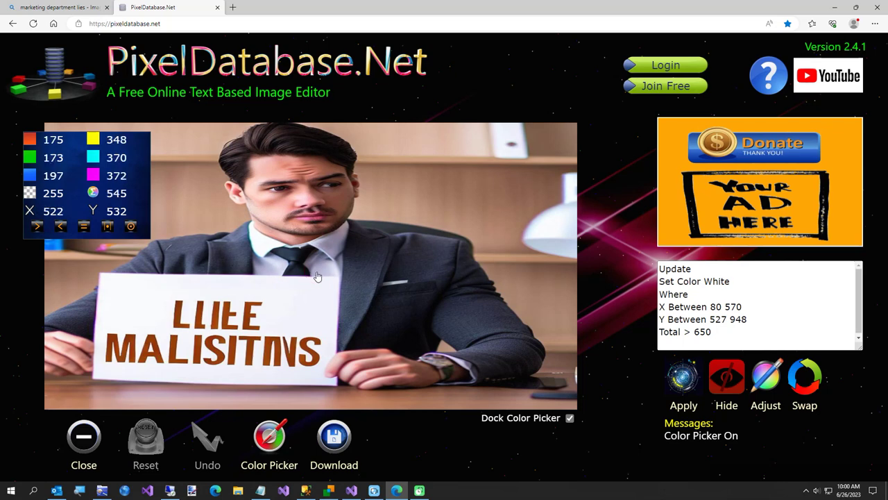
click(335, 399)
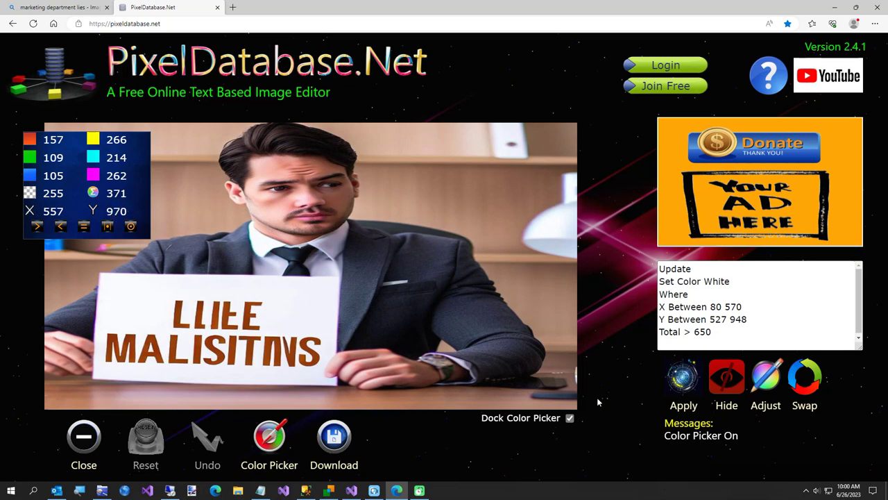
click(681, 377)
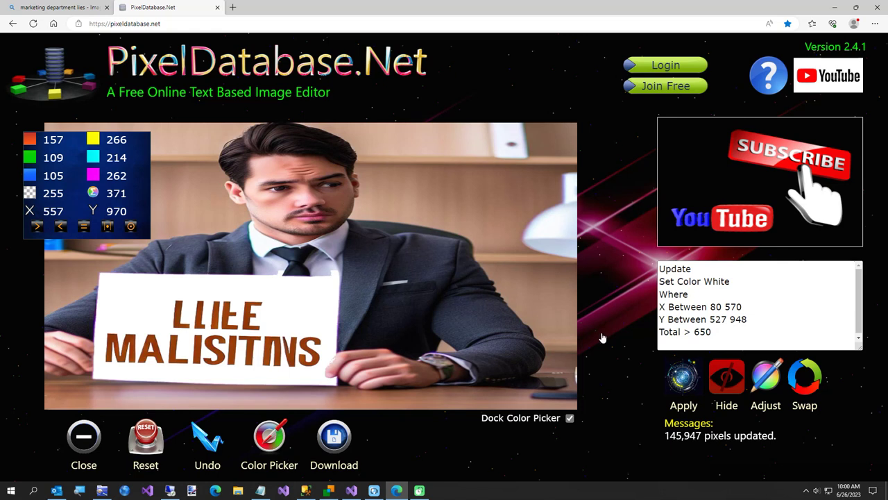
Check the sign's side edges and change the X range to 'X Between 106 534'
drag(714, 333, 632, 312)
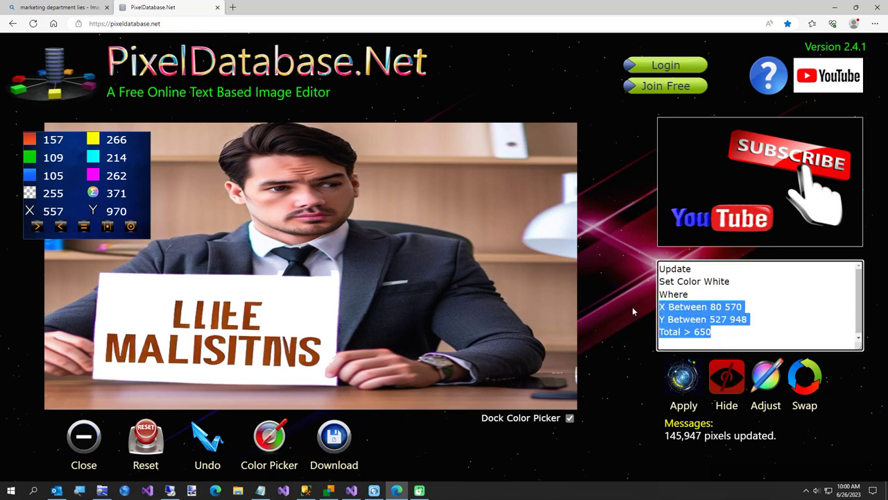
click(704, 309)
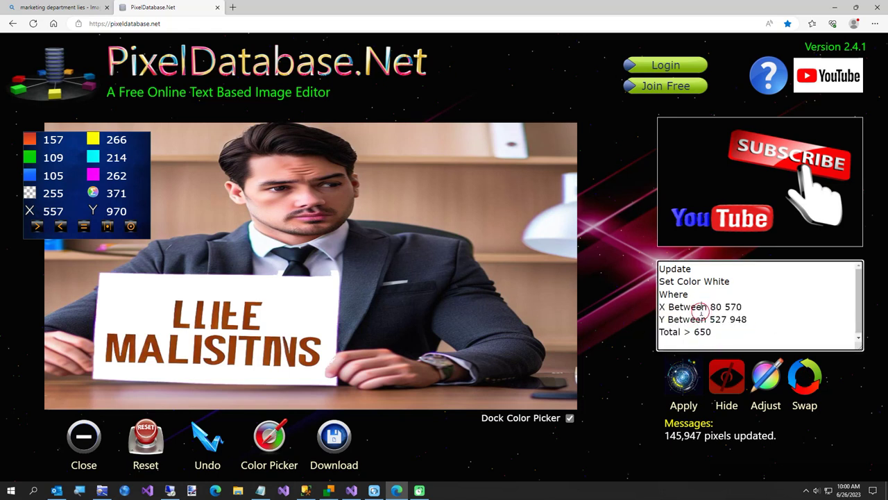
click(100, 367)
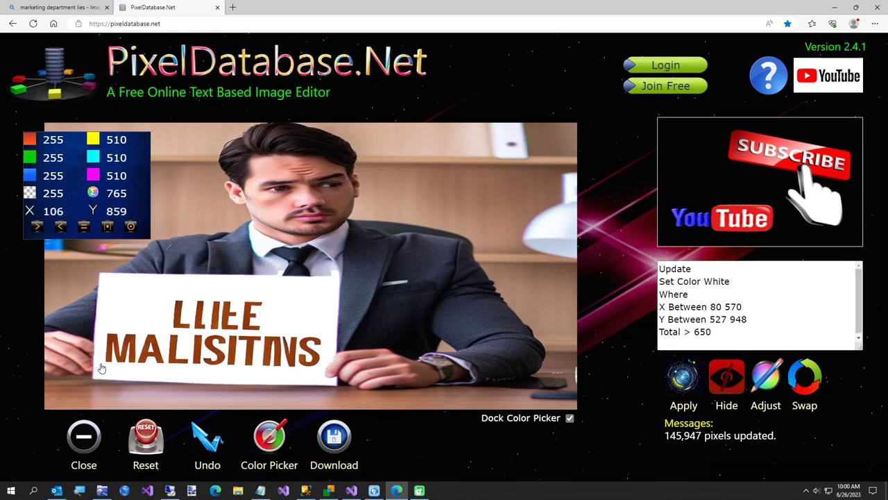
click(703, 317)
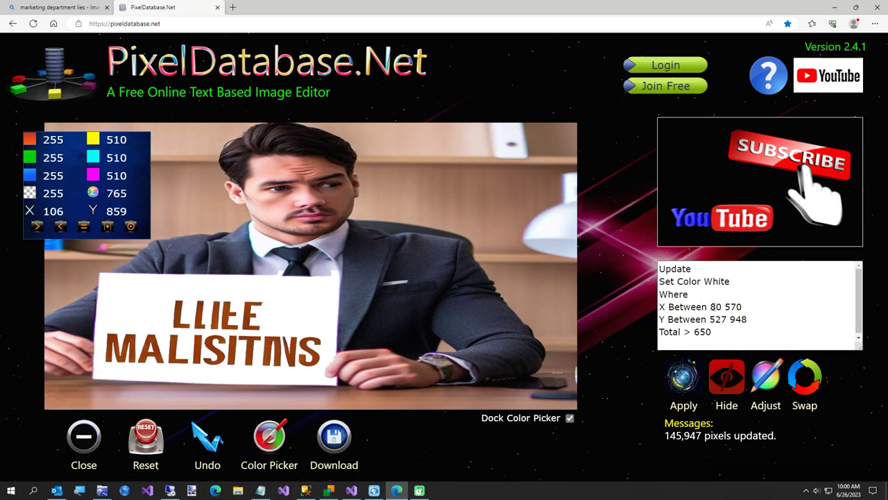
drag(710, 307, 777, 301)
text(106)
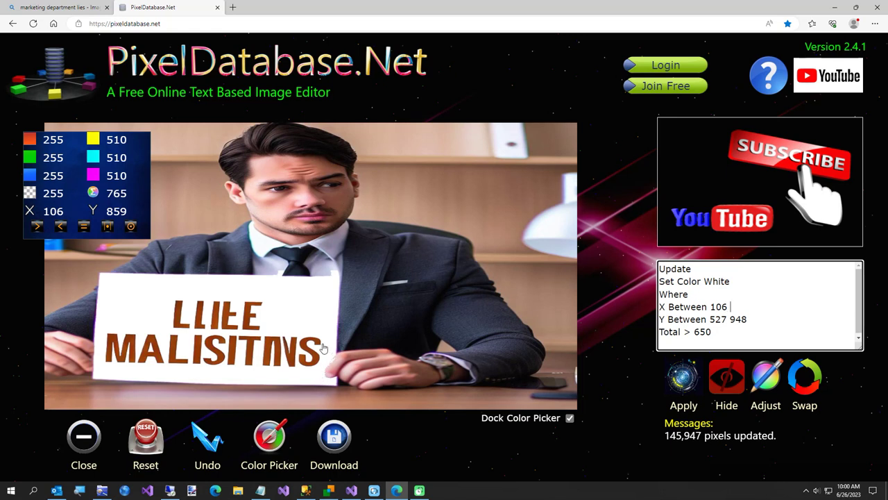
click(323, 343)
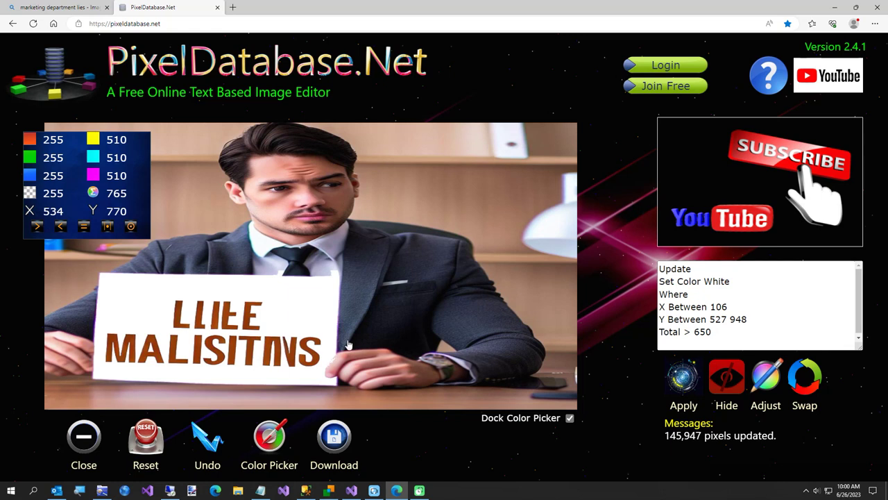
click(749, 332)
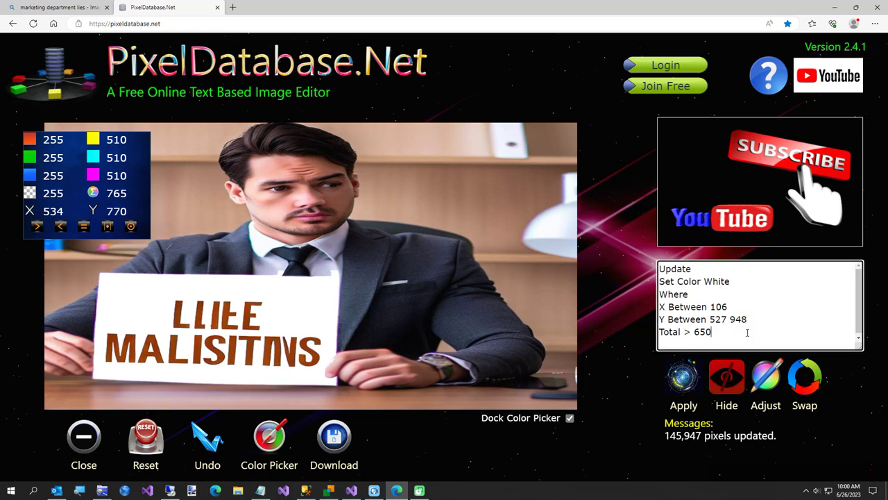
text(534)
key(shift+End)
key(ctrl+x)
key(Up)
key(Up)
key(ctrl+v)
Change the Y range to 'Y Between 609 889' and reapply, updating 88,417 pixels
click(176, 300)
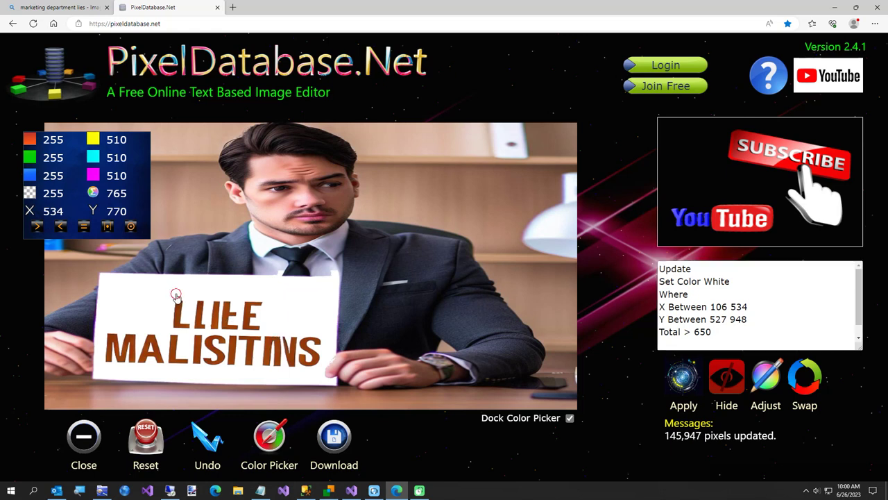
click(677, 336)
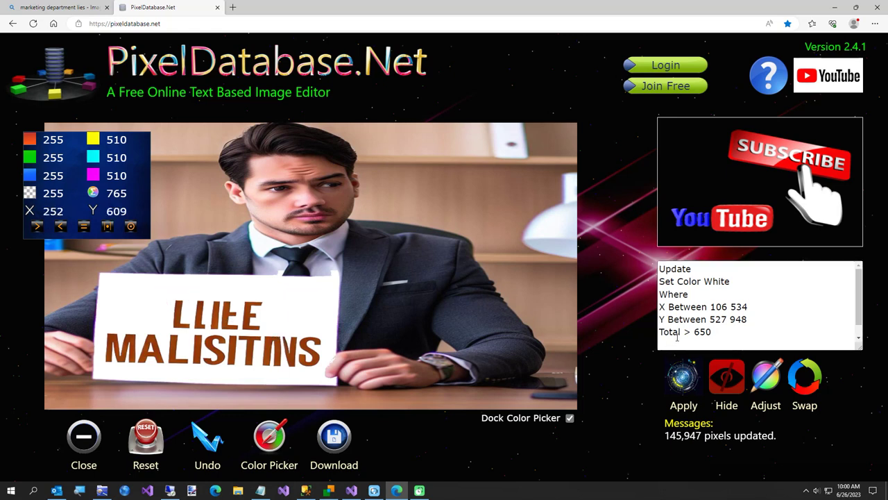
click(728, 325)
drag(708, 320, 773, 311)
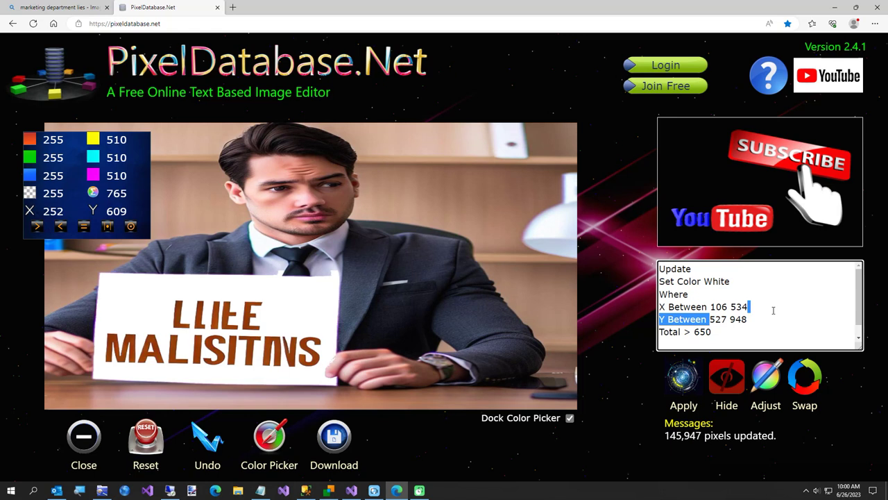
drag(709, 319, 780, 323)
text(60)
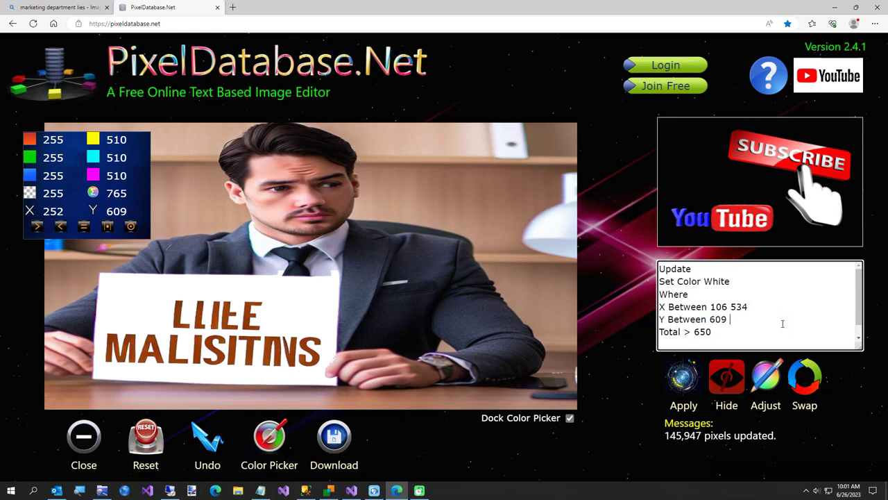
click(307, 376)
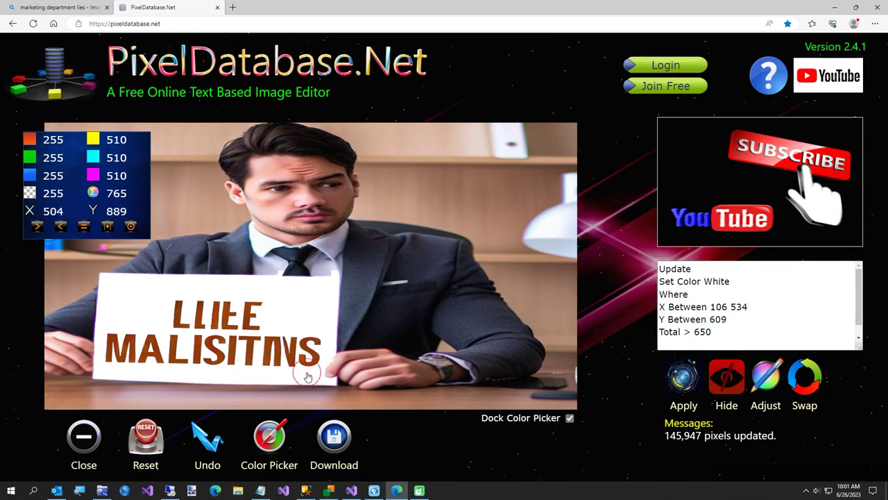
click(739, 331)
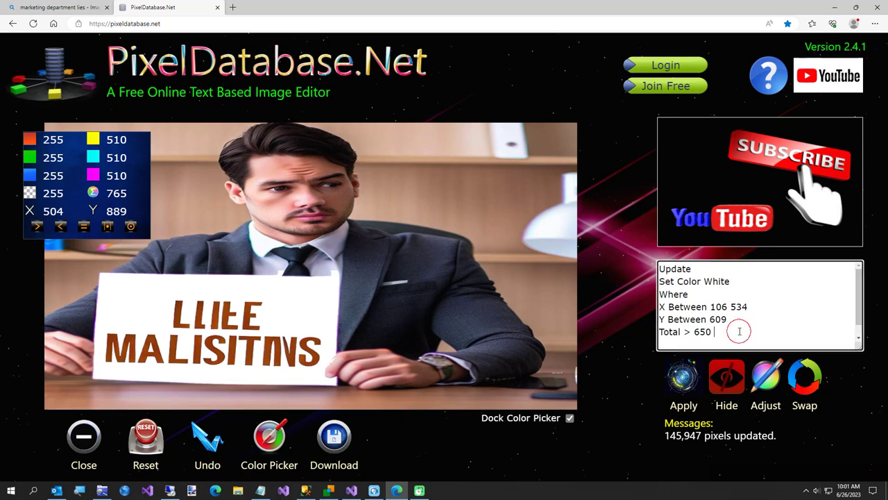
text(9 889)
click(675, 382)
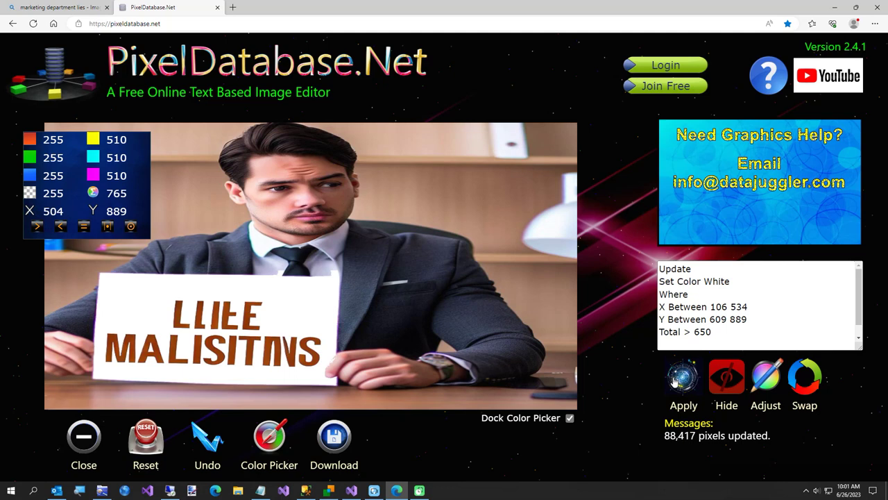
Delete the 'Total > 650' line and reapply, whitening 120,549 pixels across the sign
key(Home)
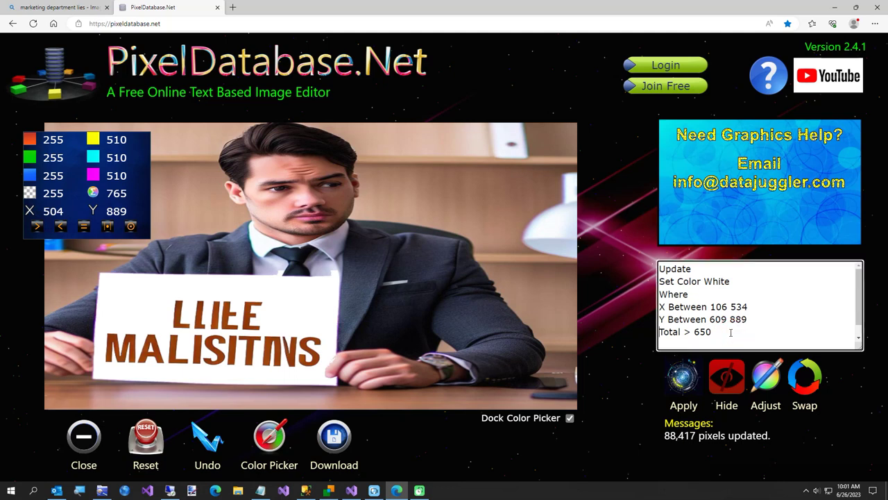
key(shift+End)
key(End)
key(ctrl+Left)
key(ctrl+Left)
key(ctrl+Left)
key(shift+End)
key(Delete)
click(676, 381)
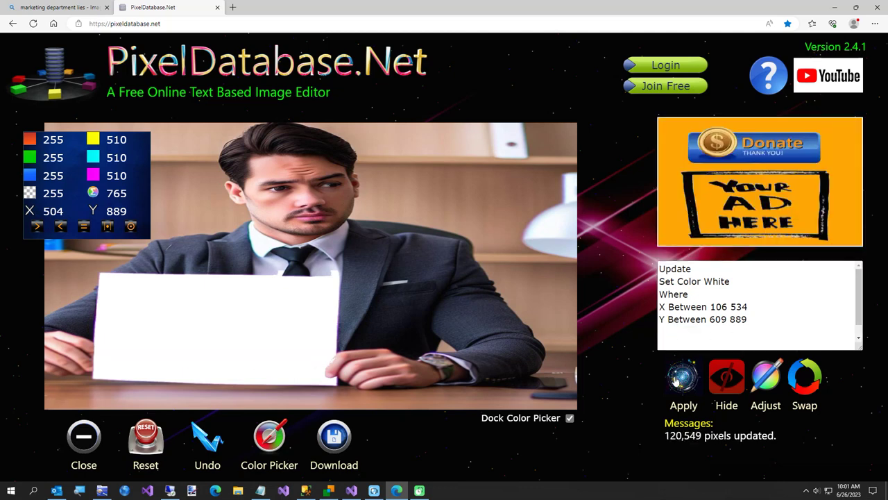